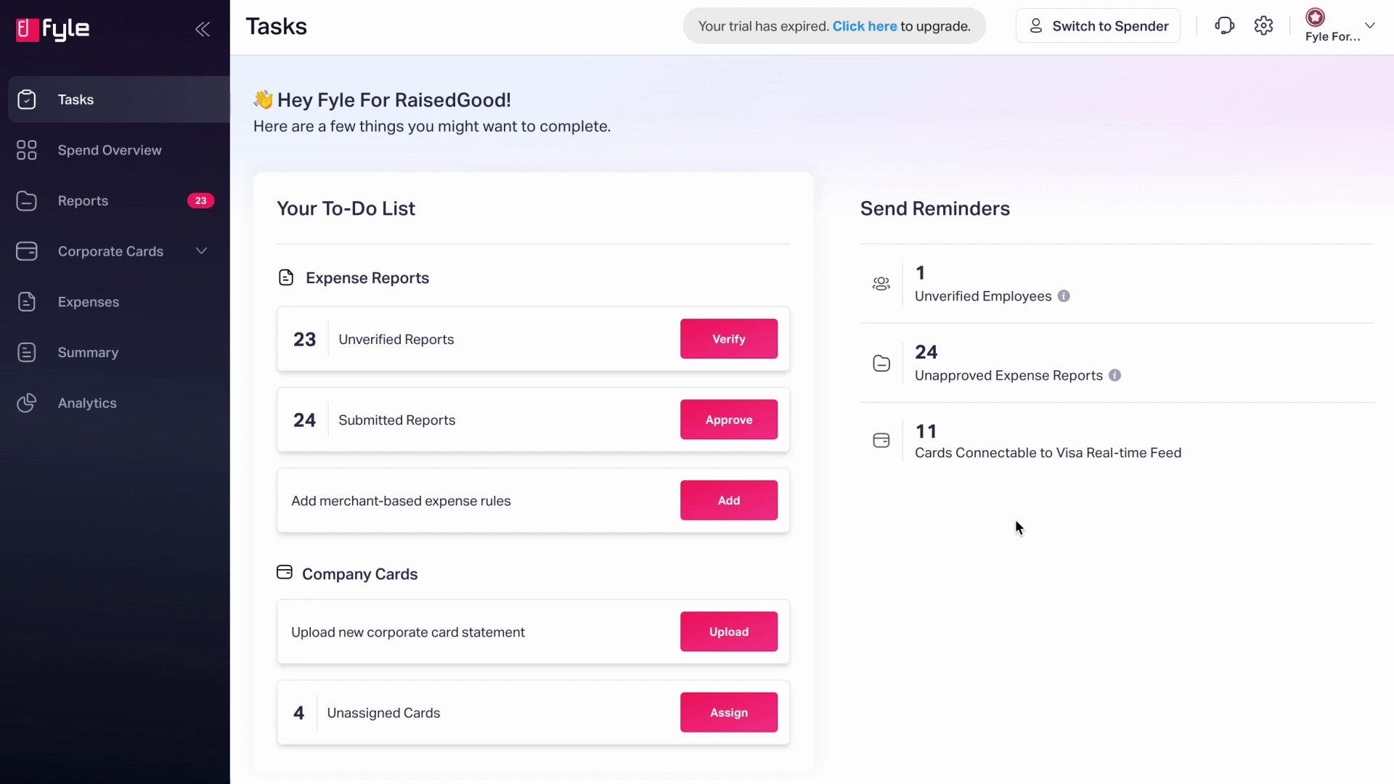
In Account > Advanced settings, leave Secondary Approvers and Sequential Approvals both set to Yes.
{"action": "left_click", "coordinate": [1267, 32]}
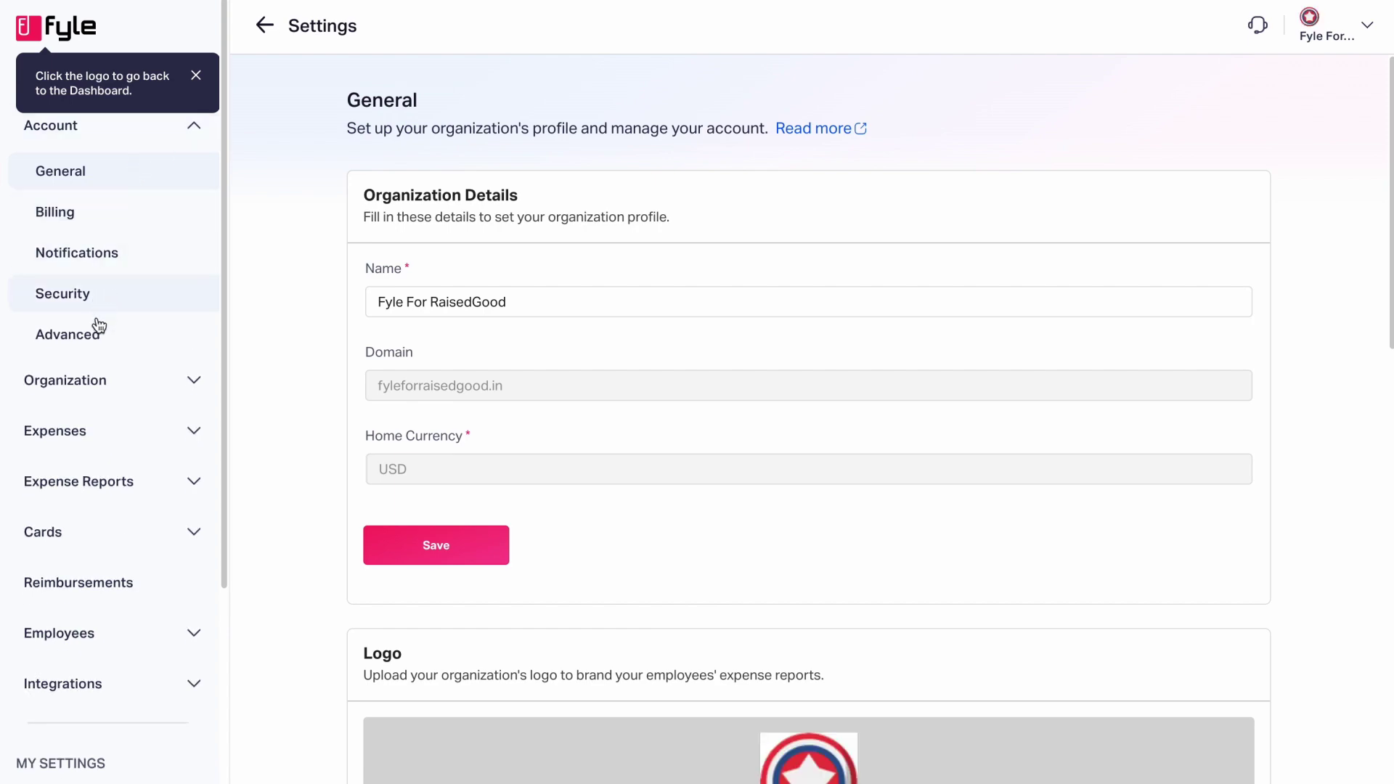
{"action": "left_click", "coordinate": [98, 342]}
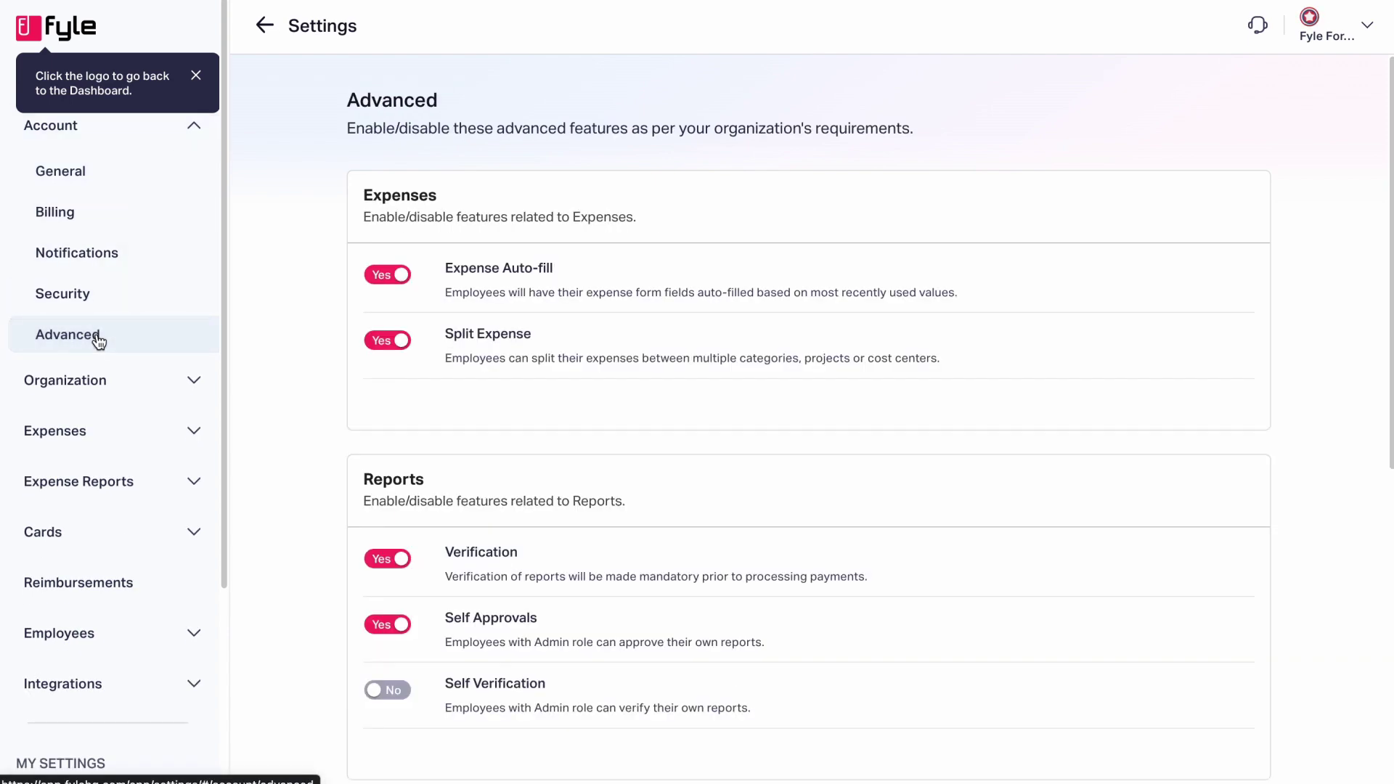
{"action": "scroll", "coordinate": [284, 378], "scroll_direction": "down", "scroll_amount": 5}
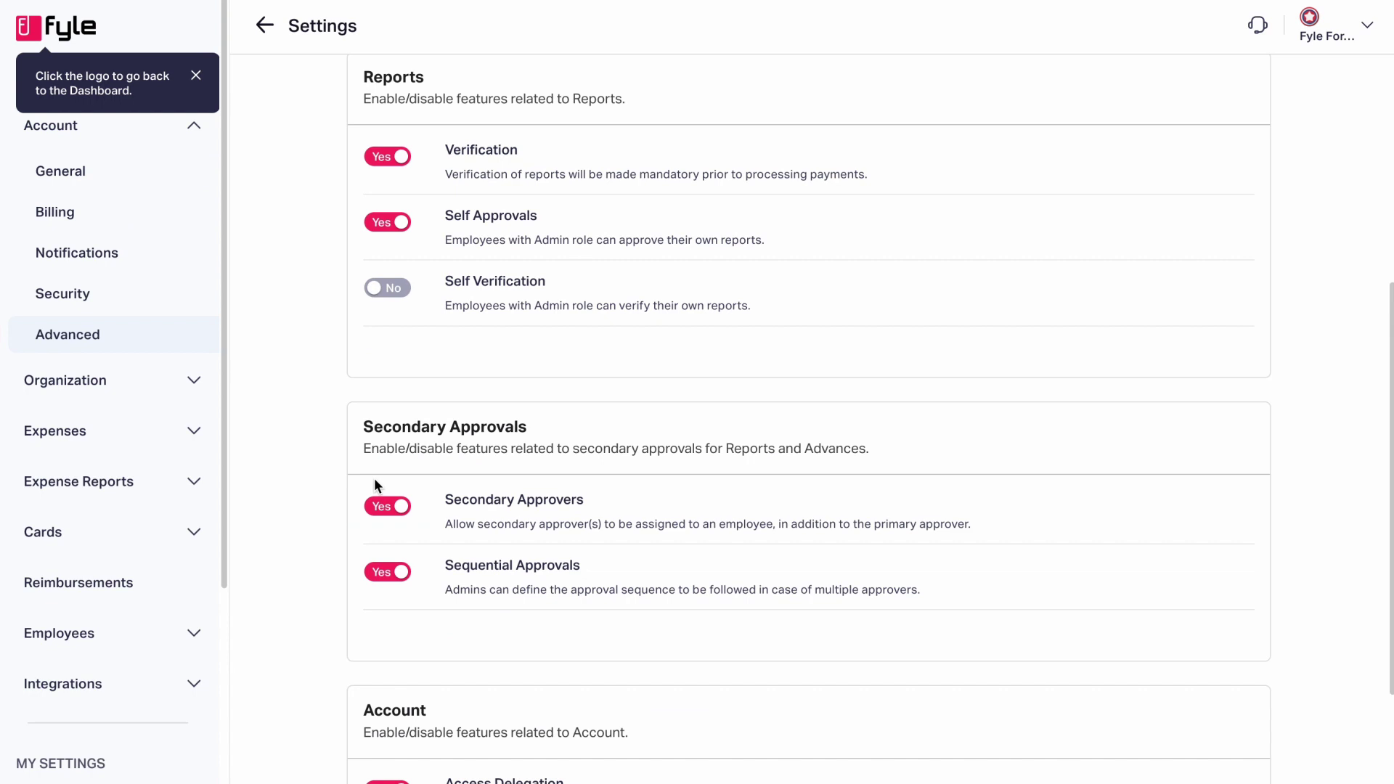
{"action": "left_click", "coordinate": [399, 507]}
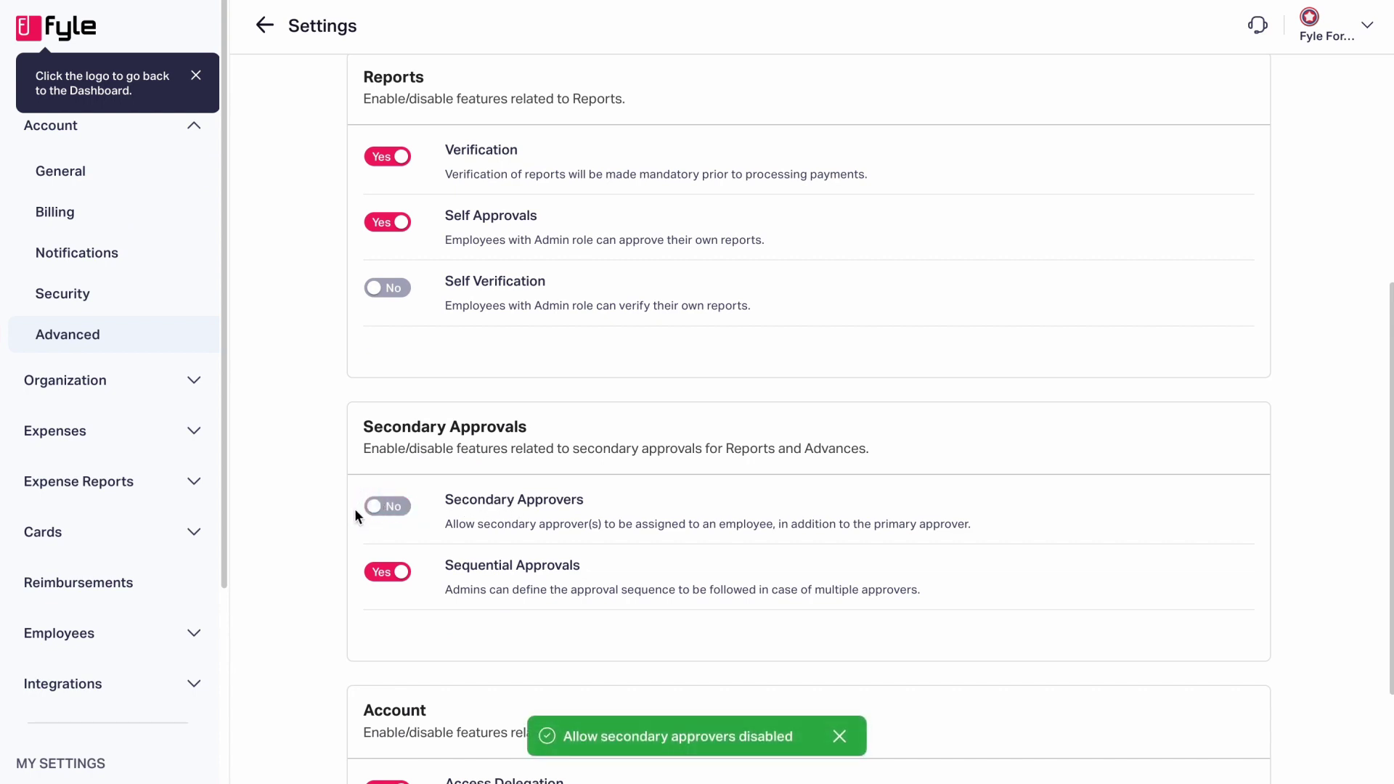
{"action": "left_click", "coordinate": [371, 507]}
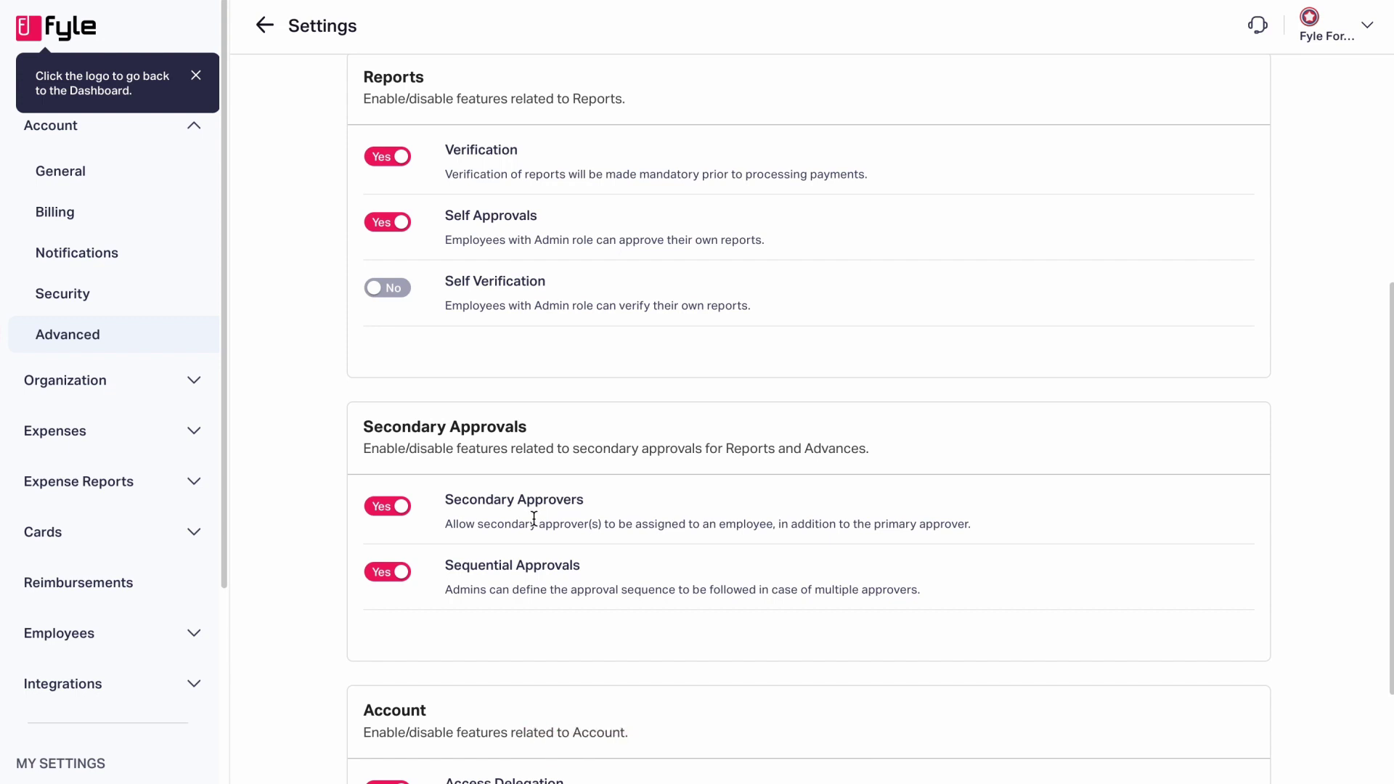
{"action": "left_click", "coordinate": [403, 574]}
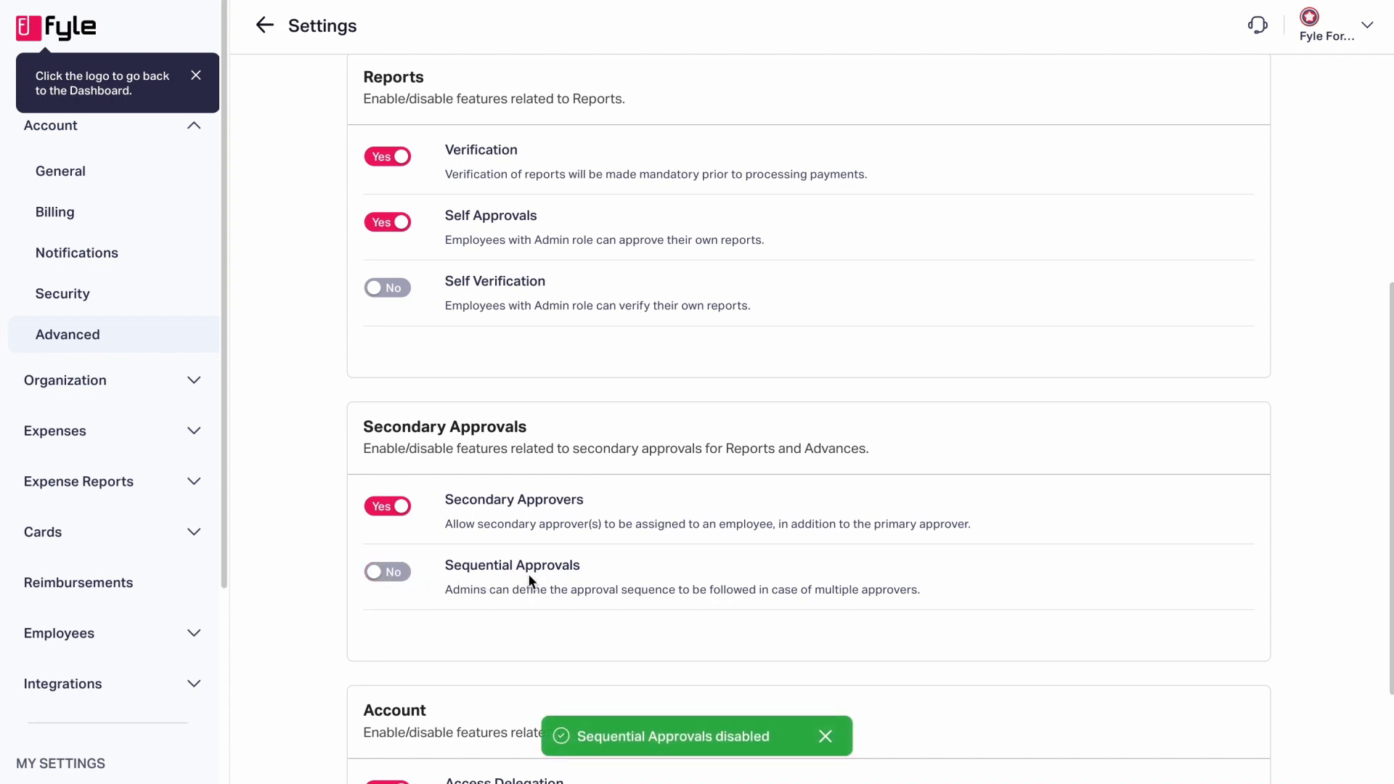
{"action": "left_click", "coordinate": [380, 575]}
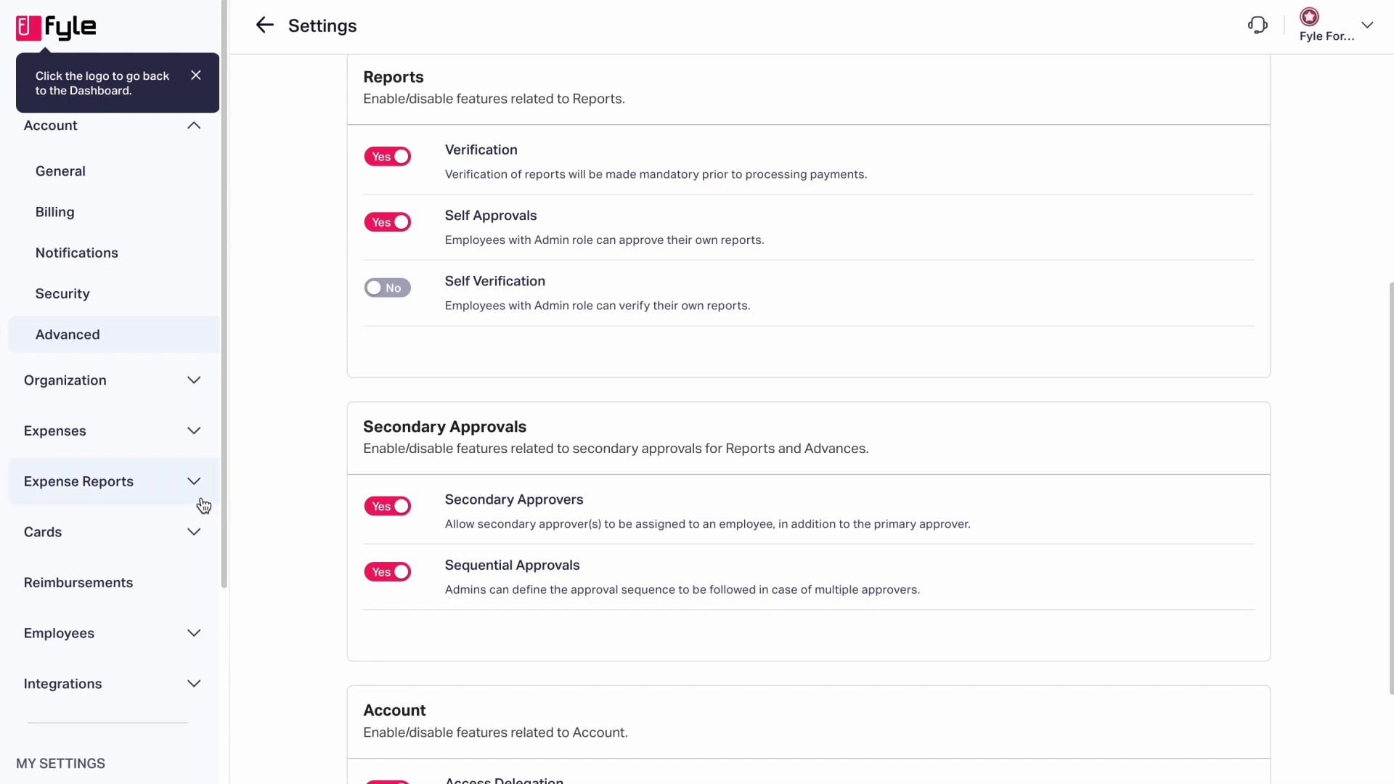
Open Employees > Manage Employees and start a single Add Employee form, then close it.
{"action": "scroll", "coordinate": [168, 500], "scroll_direction": "down", "scroll_amount": 2}
{"action": "scroll", "coordinate": [167, 499], "scroll_direction": "down", "scroll_amount": 1}
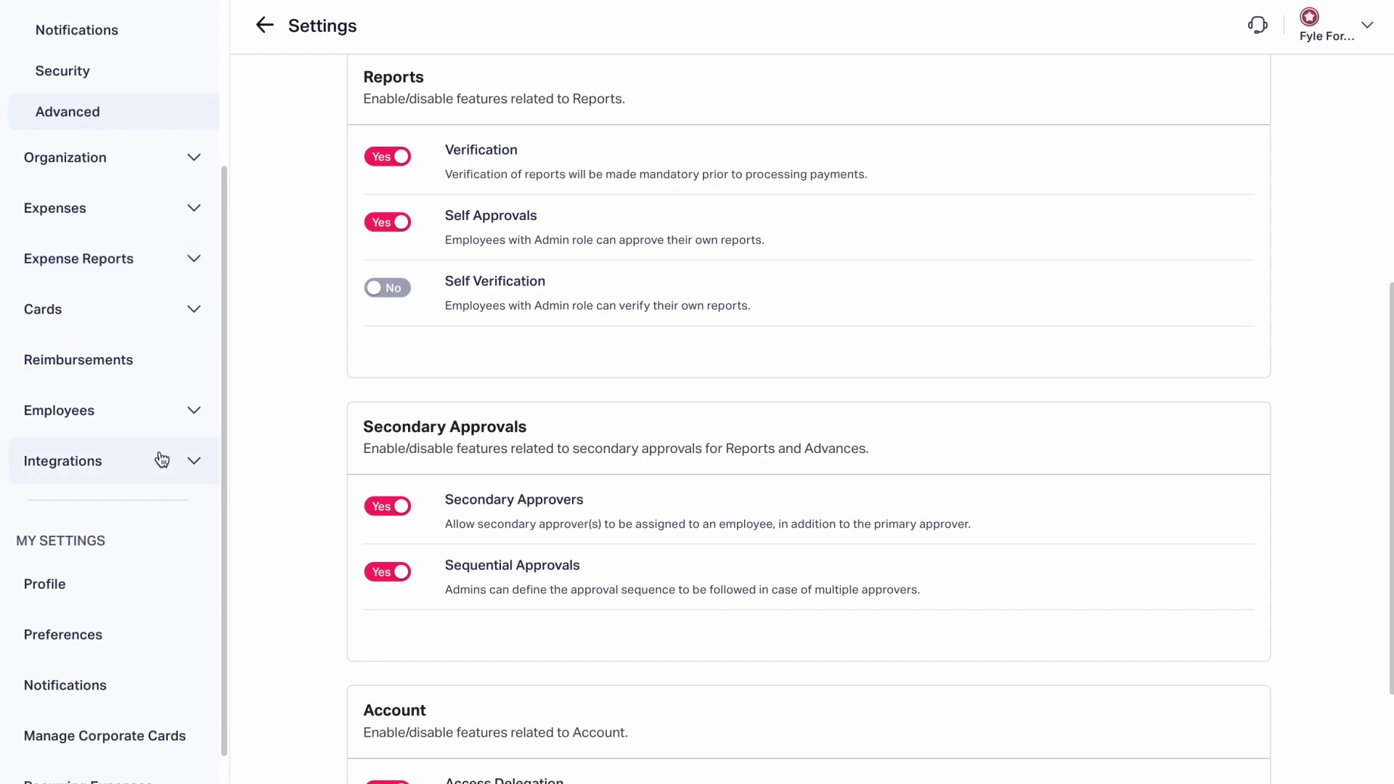
{"action": "left_click", "coordinate": [127, 421]}
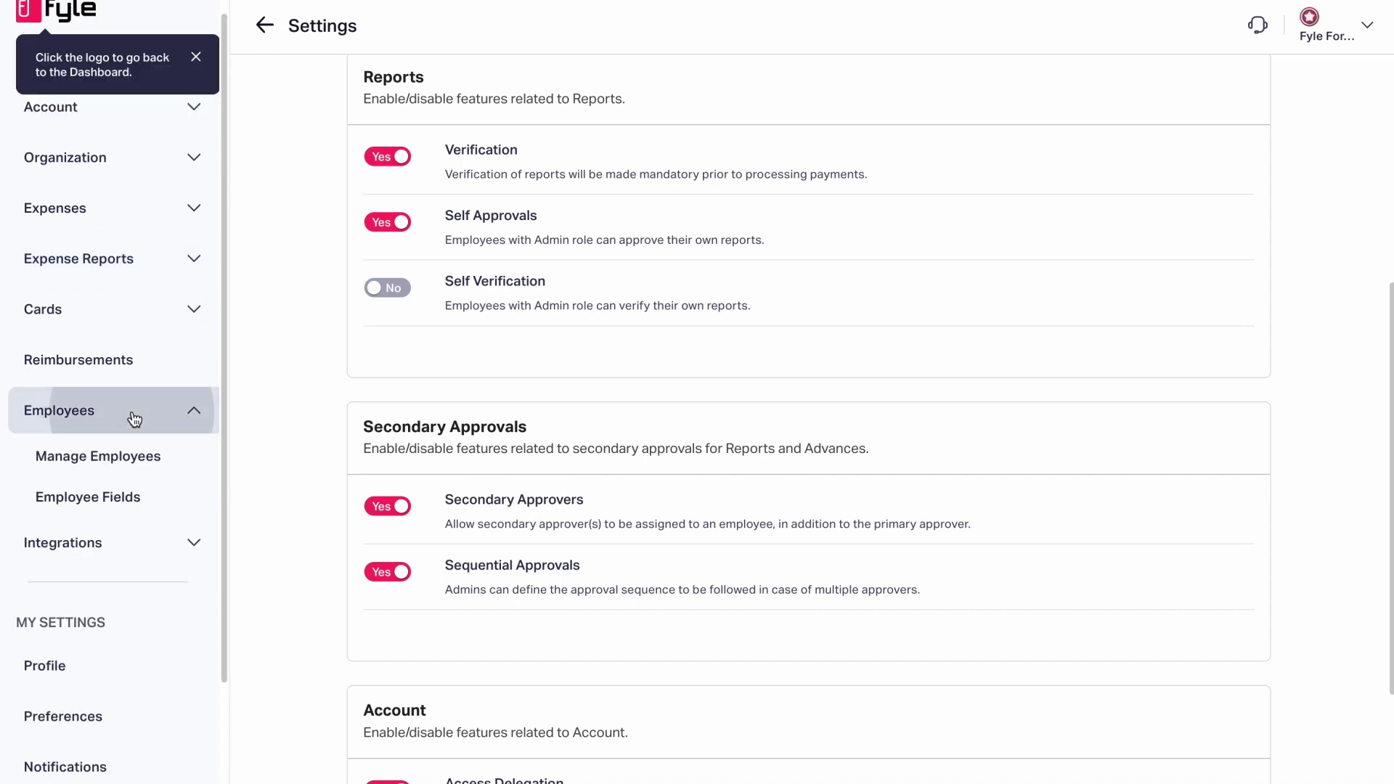
{"action": "left_click", "coordinate": [130, 470]}
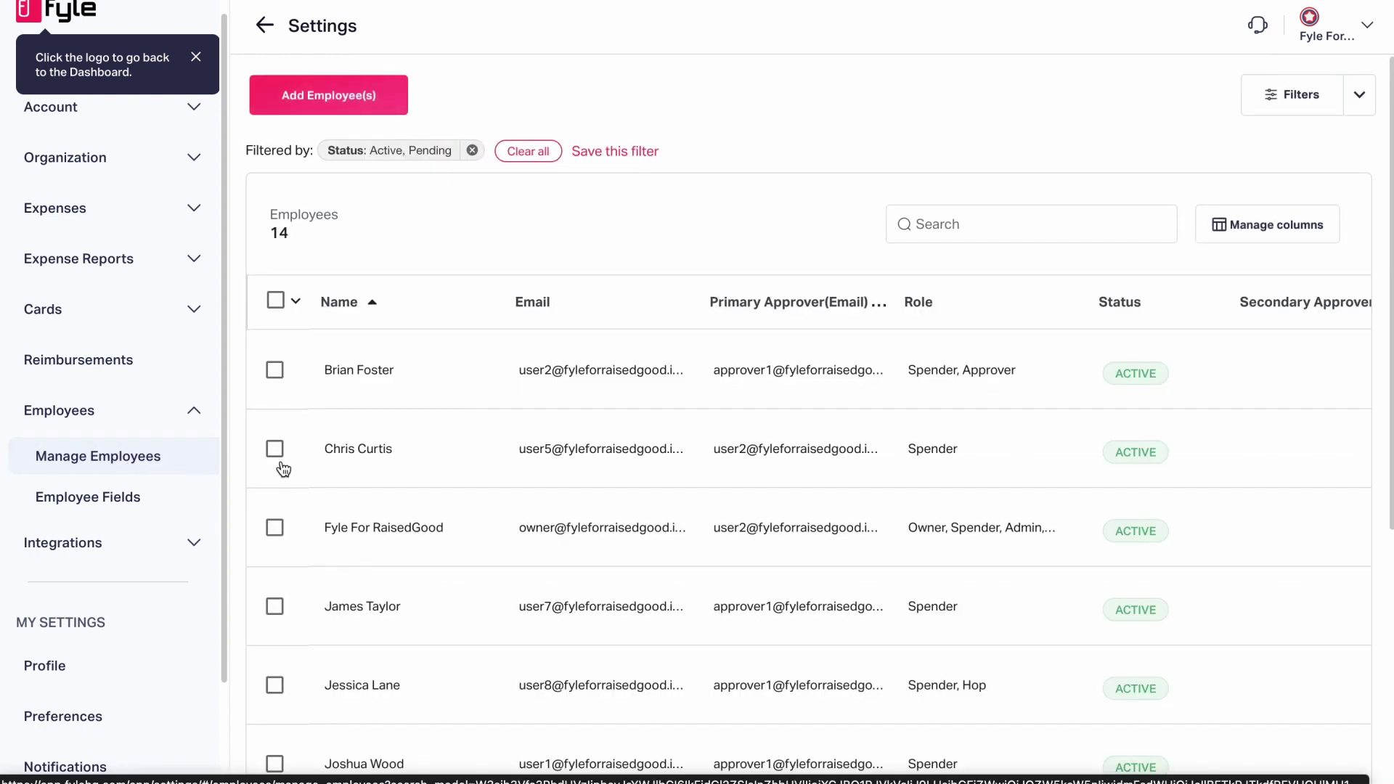
{"action": "left_click", "coordinate": [321, 112]}
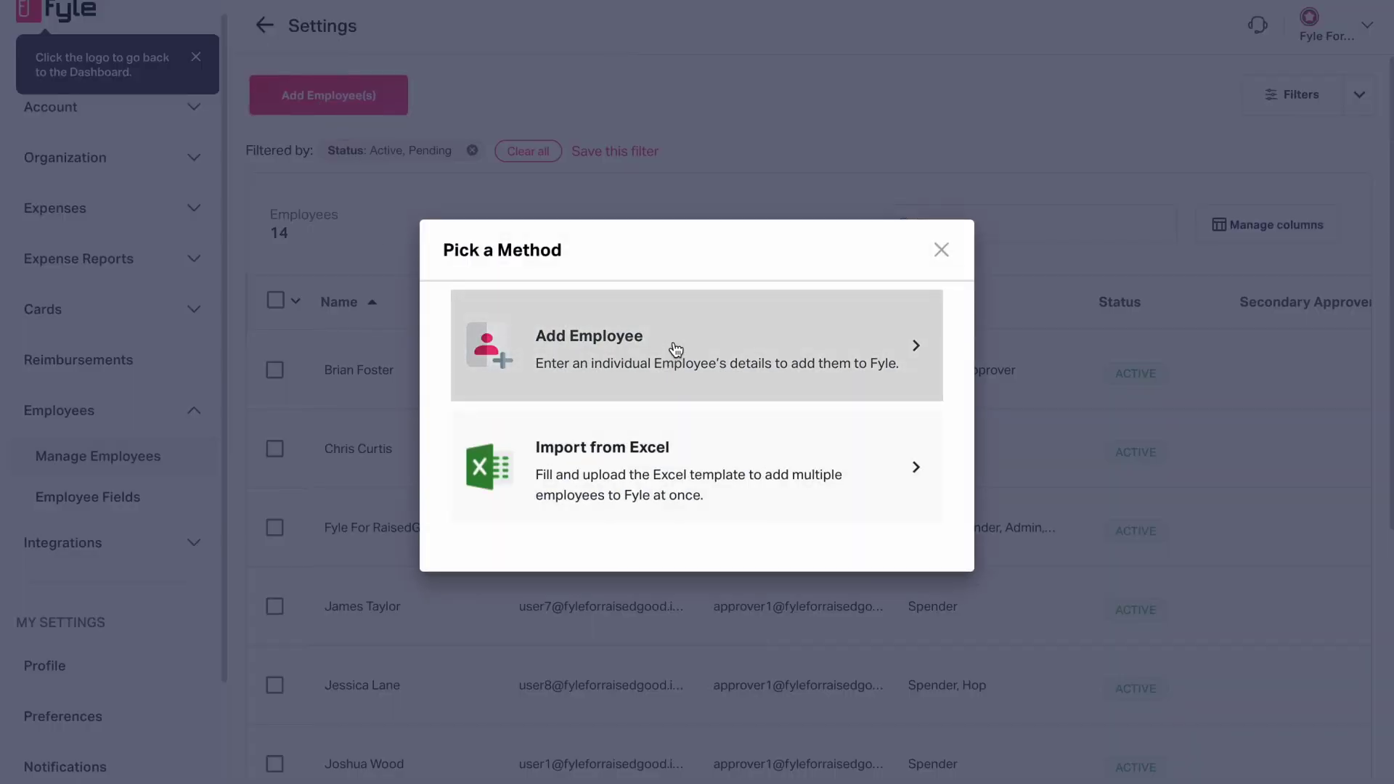
{"action": "left_click", "coordinate": [675, 350]}
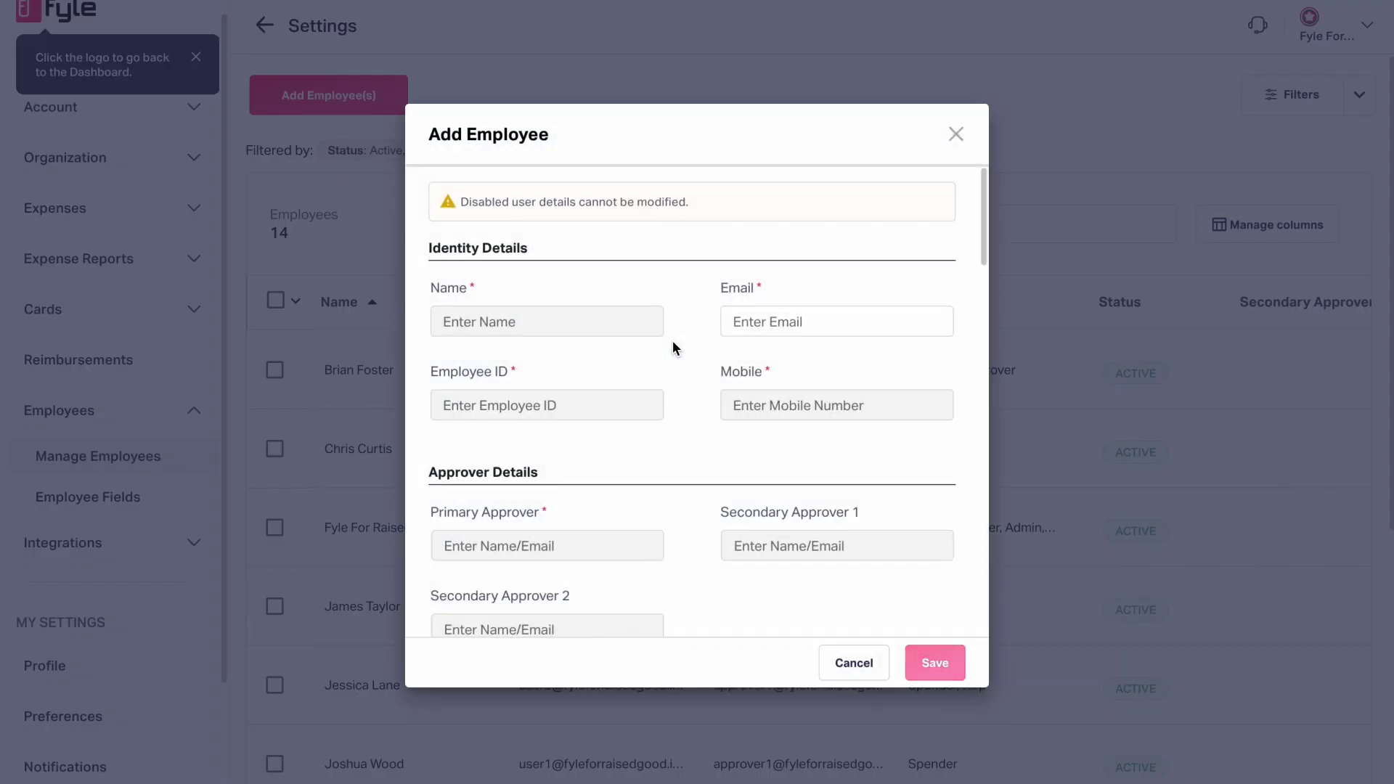
{"action": "left_click", "coordinate": [957, 134]}
Restart the Add Employee form and pick a suggested existing employee as Primary Approver.
{"action": "left_click", "coordinate": [282, 101]}
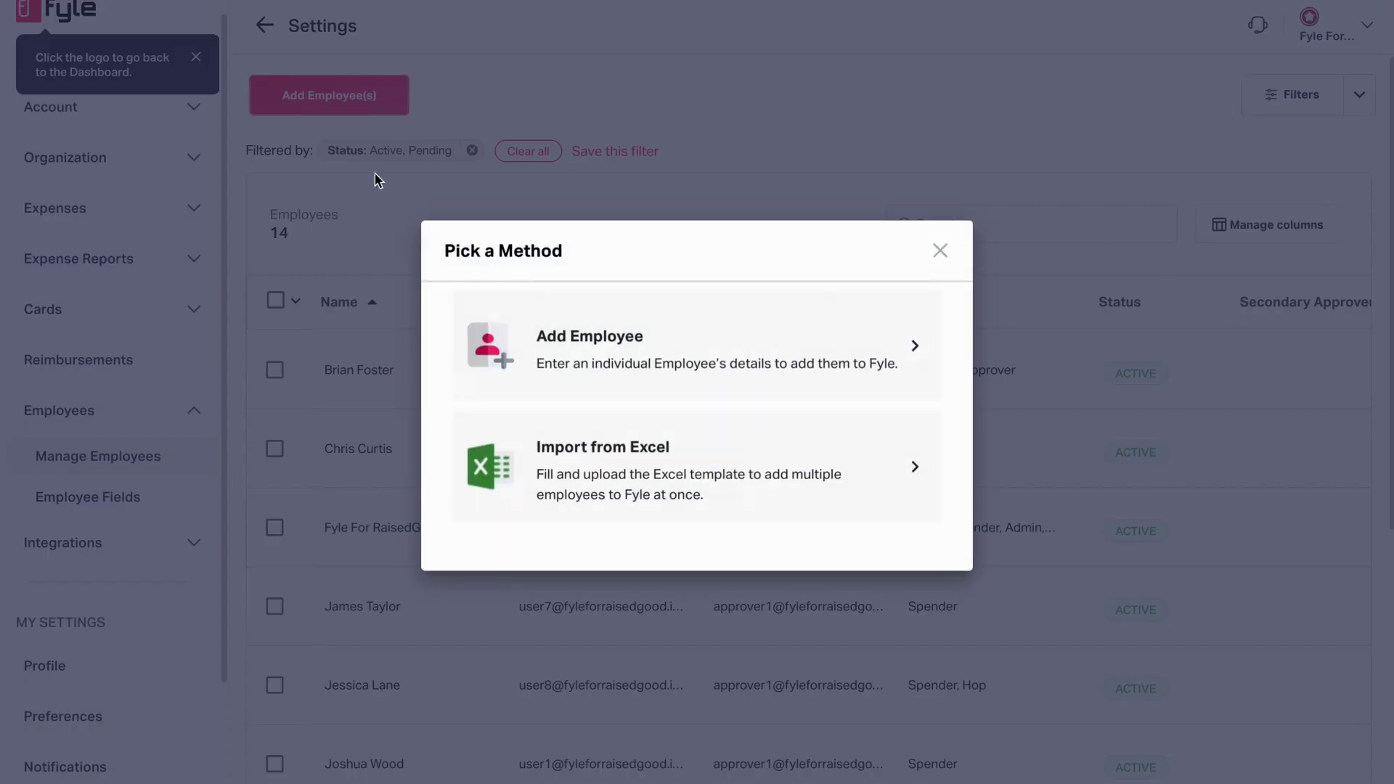
{"action": "left_click", "coordinate": [574, 341]}
{"action": "scroll", "coordinate": [573, 386], "scroll_direction": "down", "scroll_amount": 2}
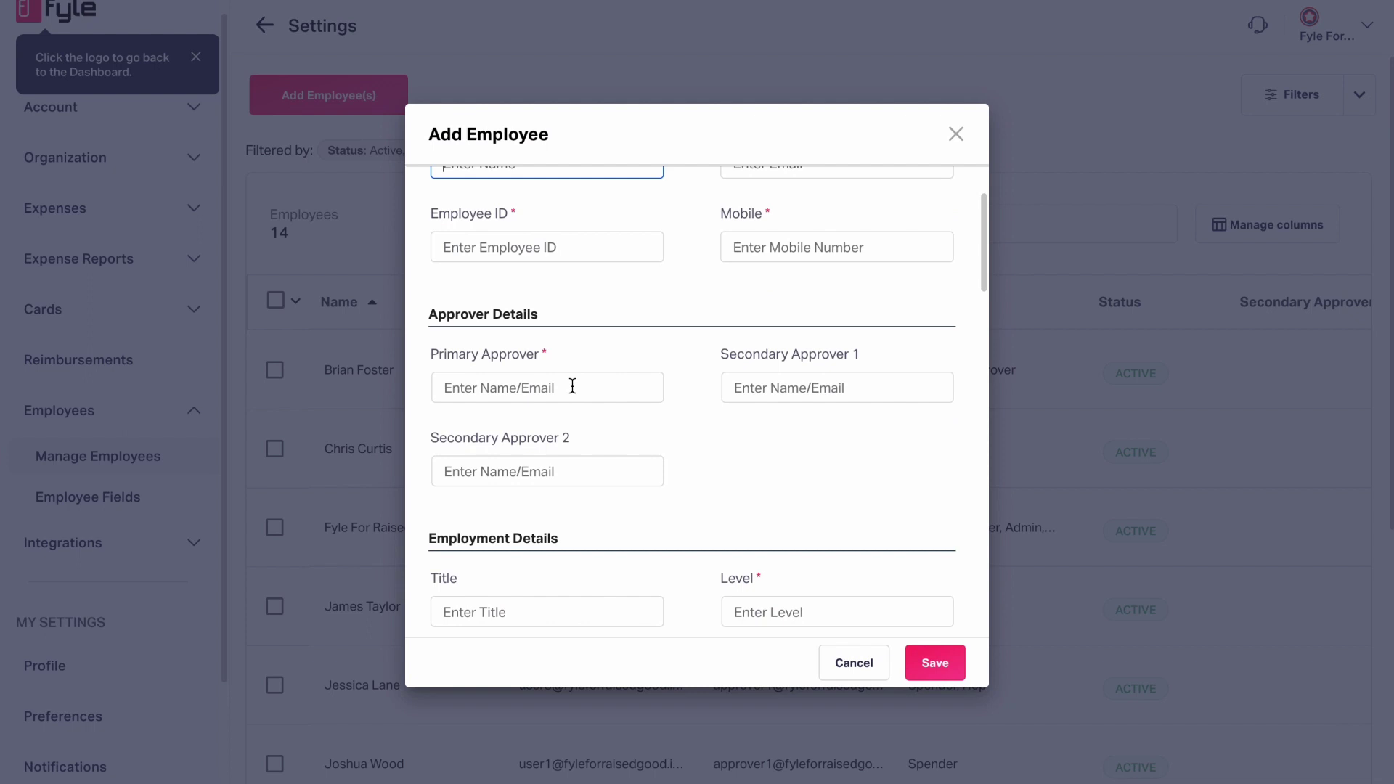
{"action": "left_click", "coordinate": [572, 386]}
{"action": "type", "text": "brian"}
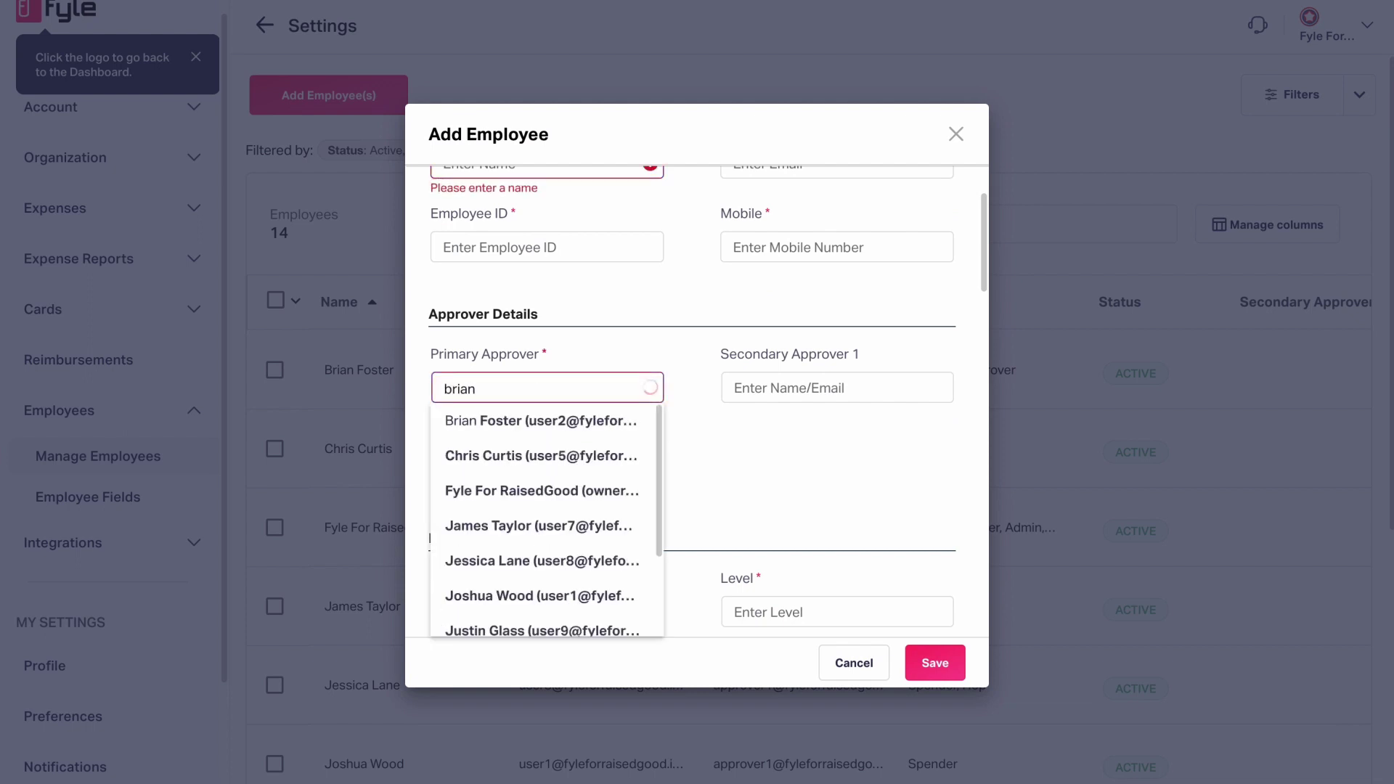
{"action": "left_click", "coordinate": [512, 425]}
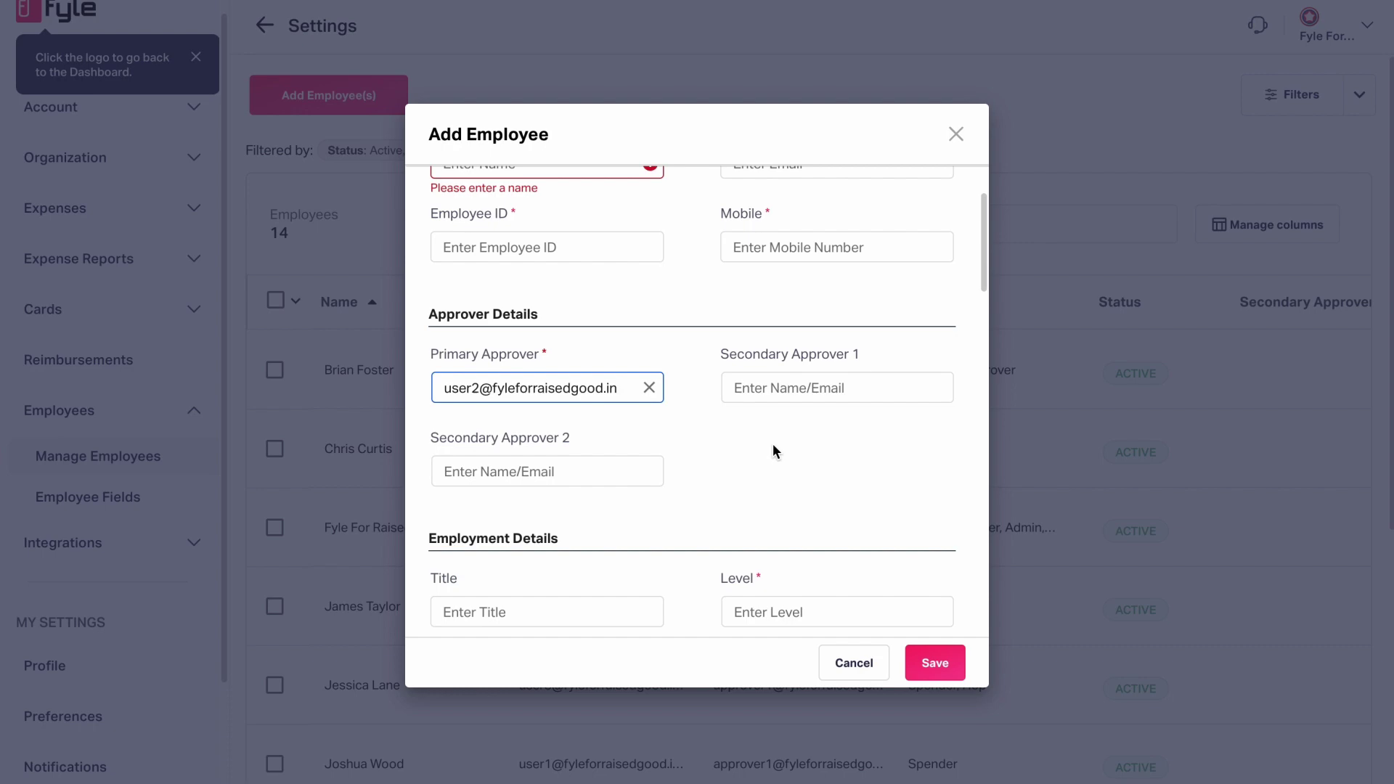
Cancel the new-employee form, check the first employee's approvers, then cancel out of editing.
{"action": "left_click", "coordinate": [854, 663]}
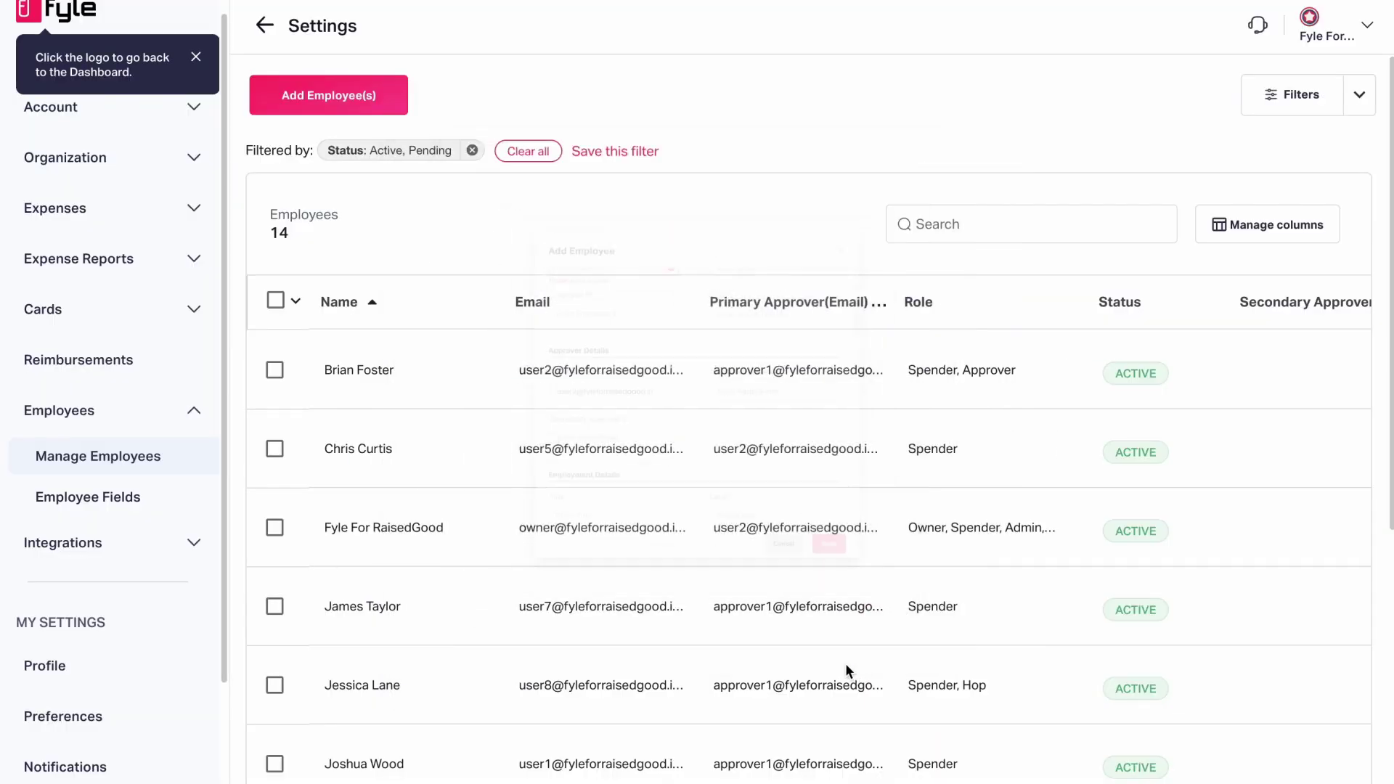
{"action": "left_click", "coordinate": [405, 375]}
{"action": "scroll", "coordinate": [624, 418], "scroll_direction": "down", "scroll_amount": 2}
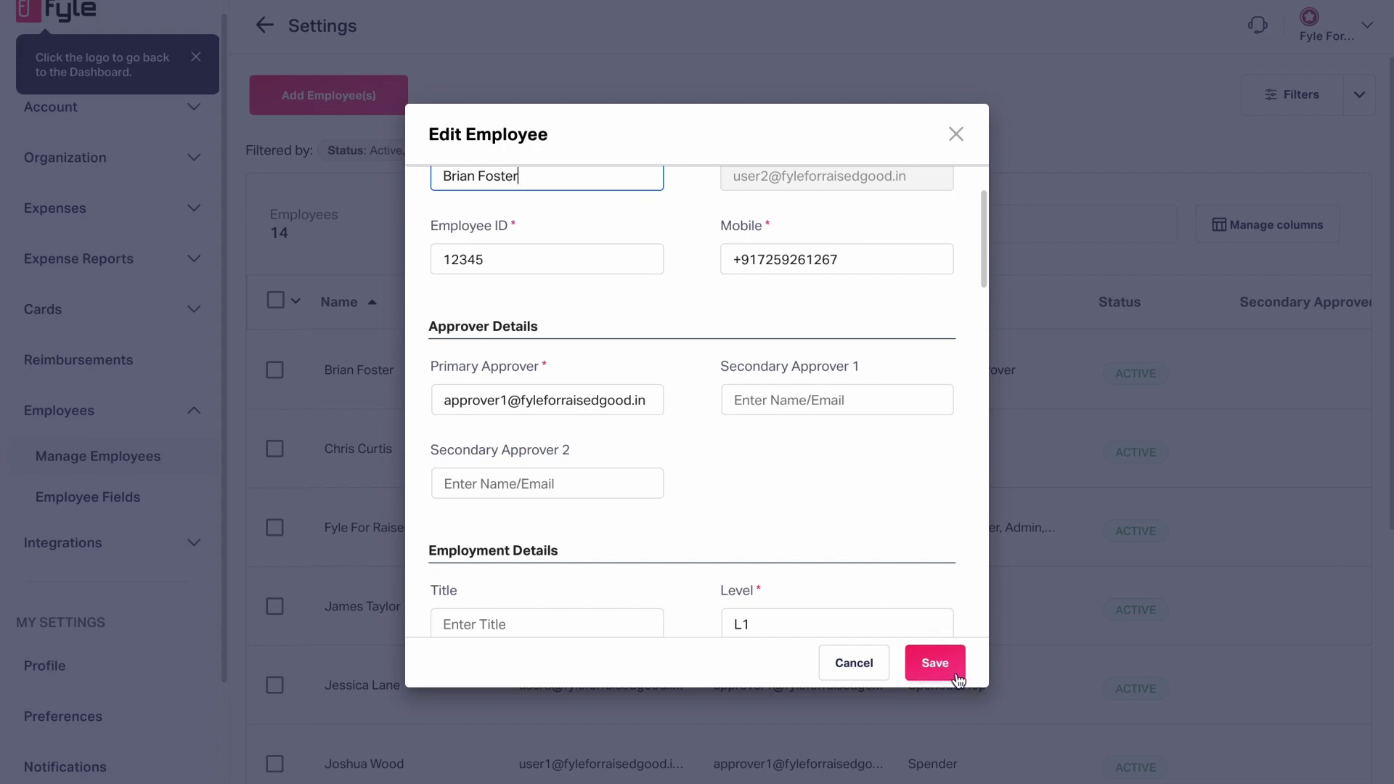
{"action": "left_click", "coordinate": [875, 677]}
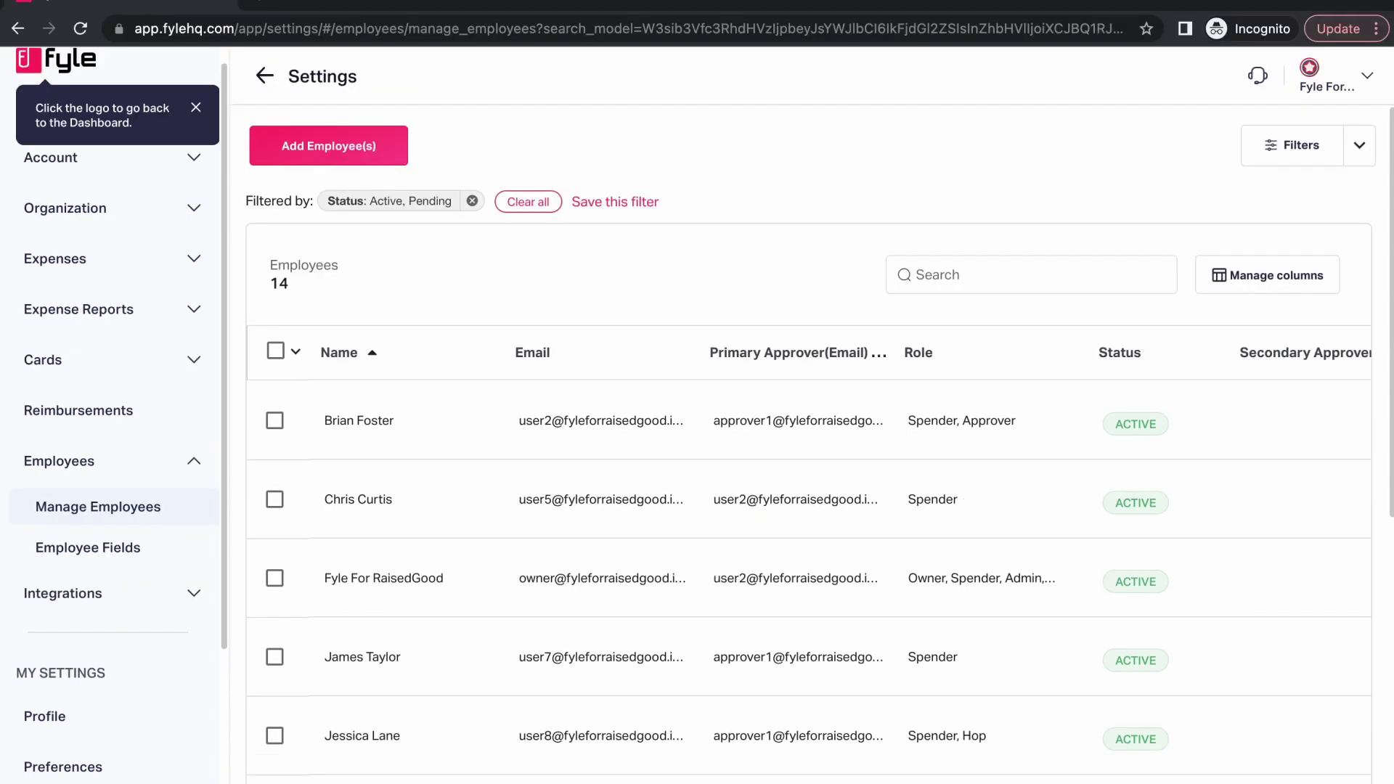
Go to Team > Reports to see the 3 submitted reports in My Queue.
{"action": "mouse_move", "coordinate": [712, 775]}
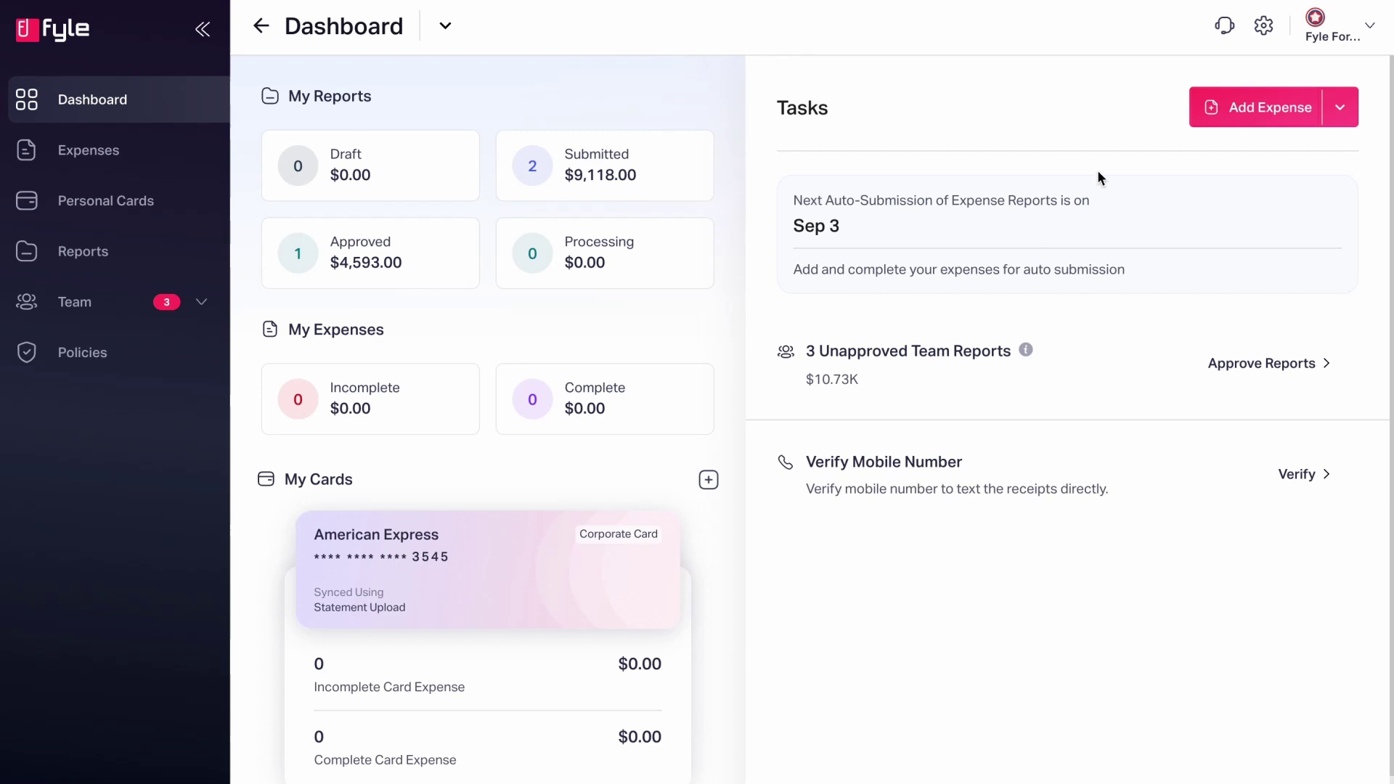
{"action": "left_click", "coordinate": [127, 301]}
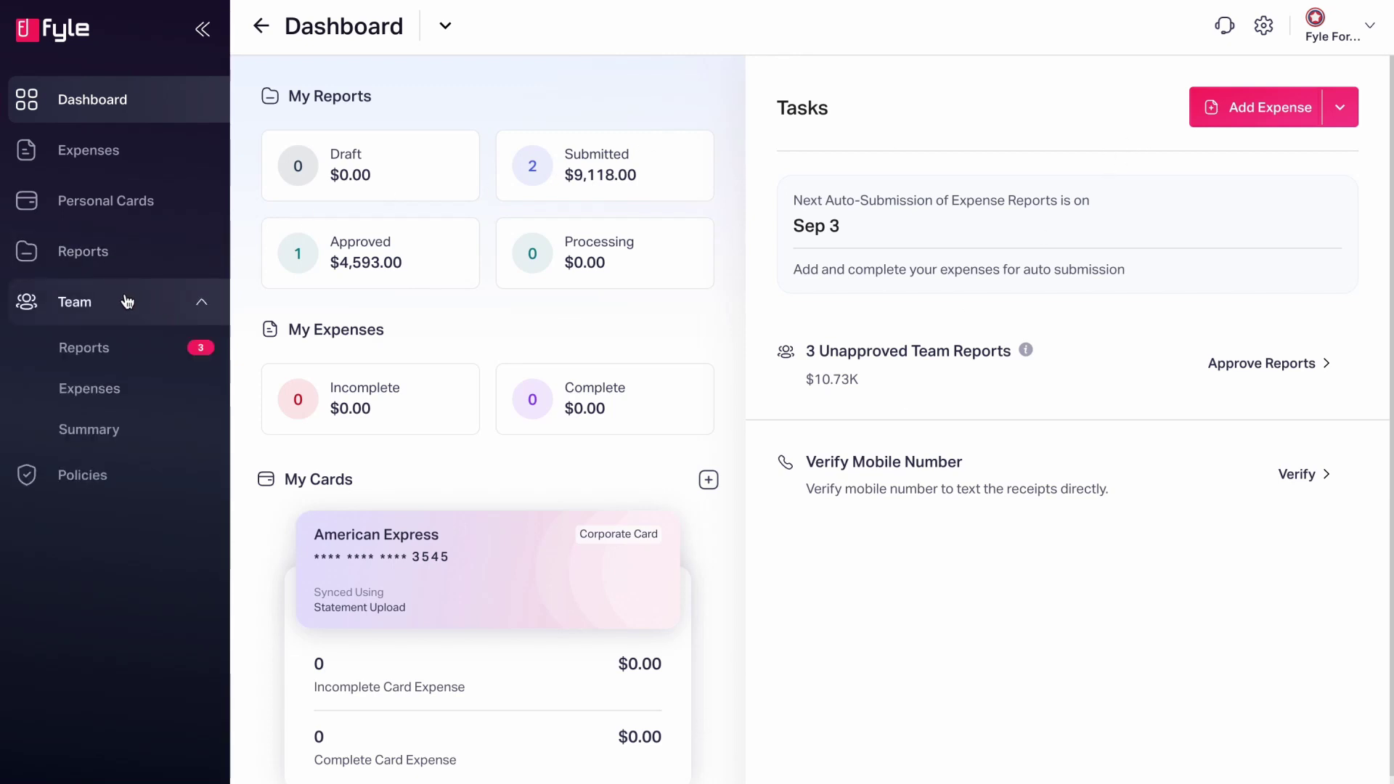
{"action": "left_click", "coordinate": [133, 348]}
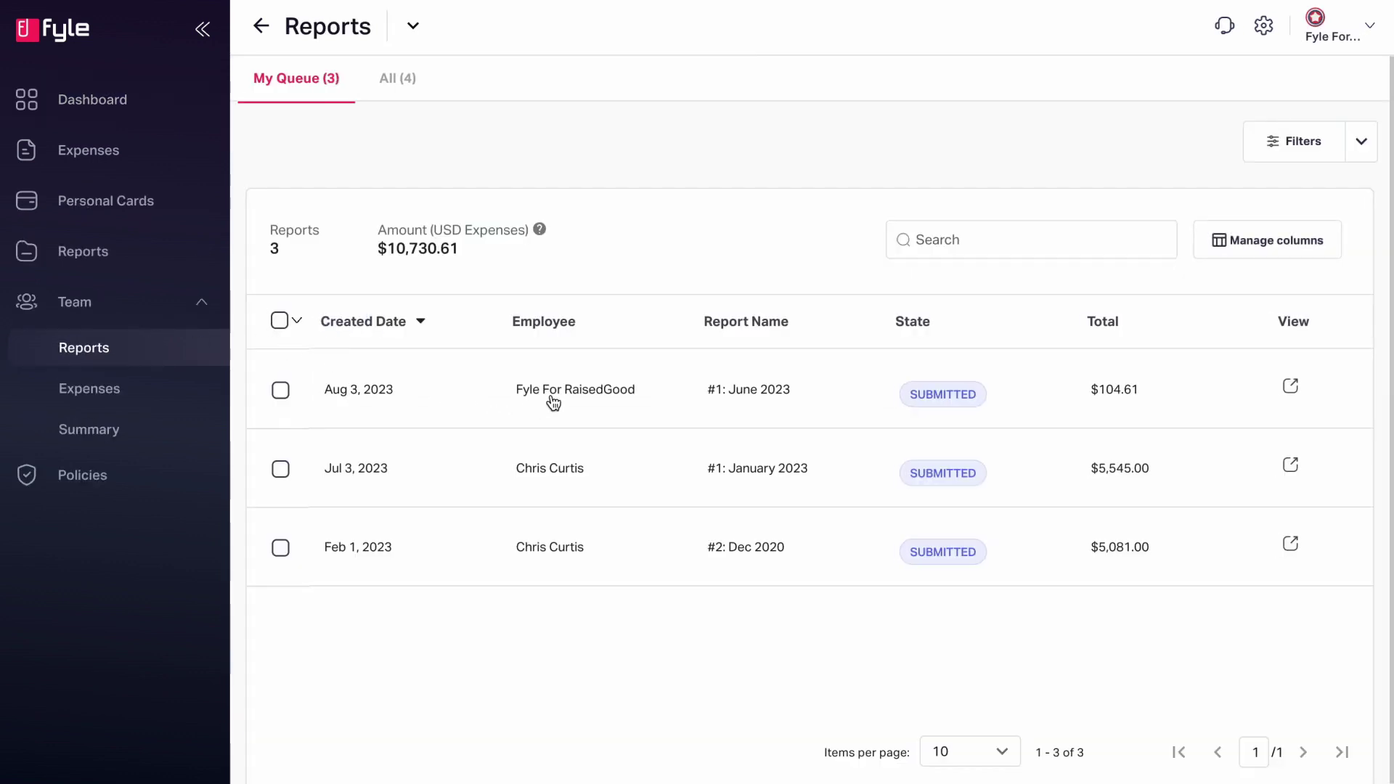
{"action": "left_click", "coordinate": [589, 404]}
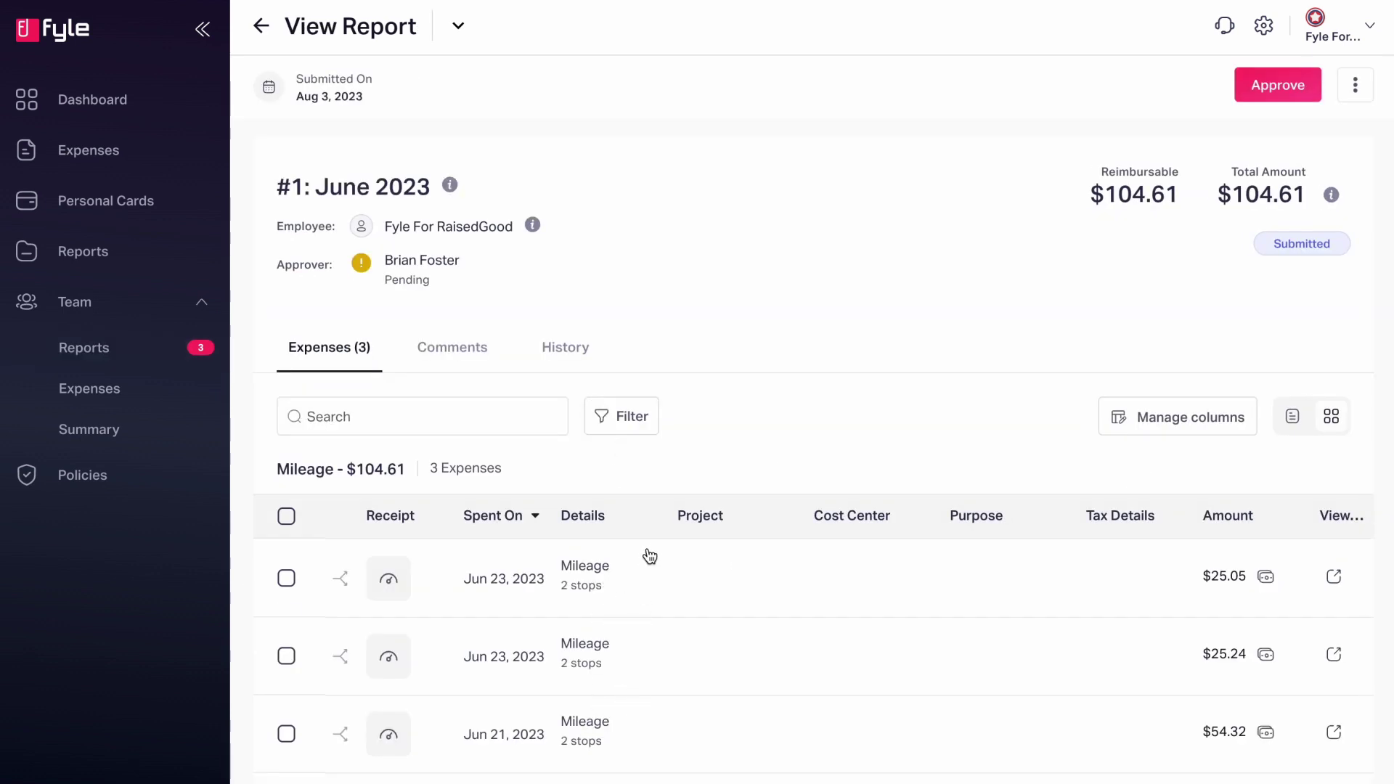
{"action": "left_click", "coordinate": [1348, 87]}
{"action": "left_click", "coordinate": [1288, 136]}
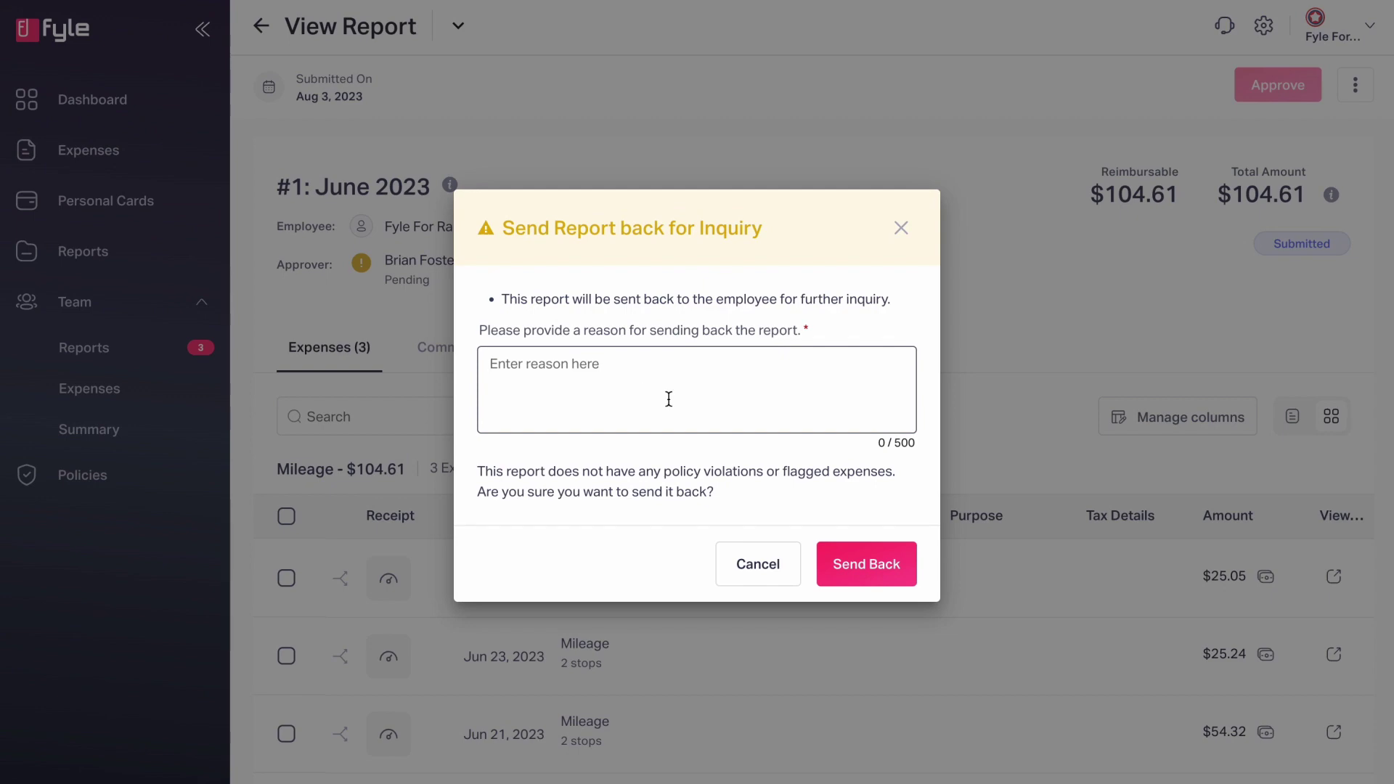
{"action": "left_click", "coordinate": [769, 572]}
{"action": "left_click", "coordinate": [1355, 93]}
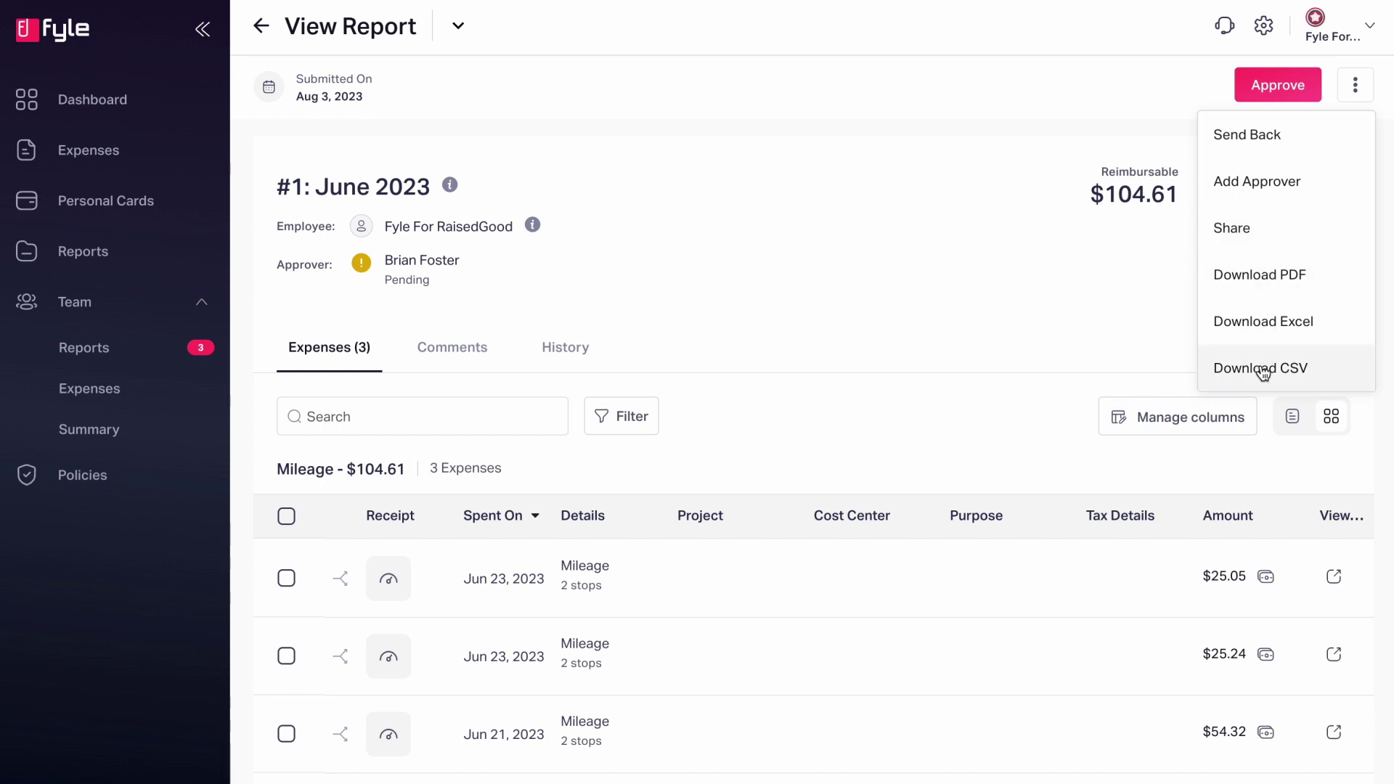
{"action": "left_click", "coordinate": [1109, 294]}
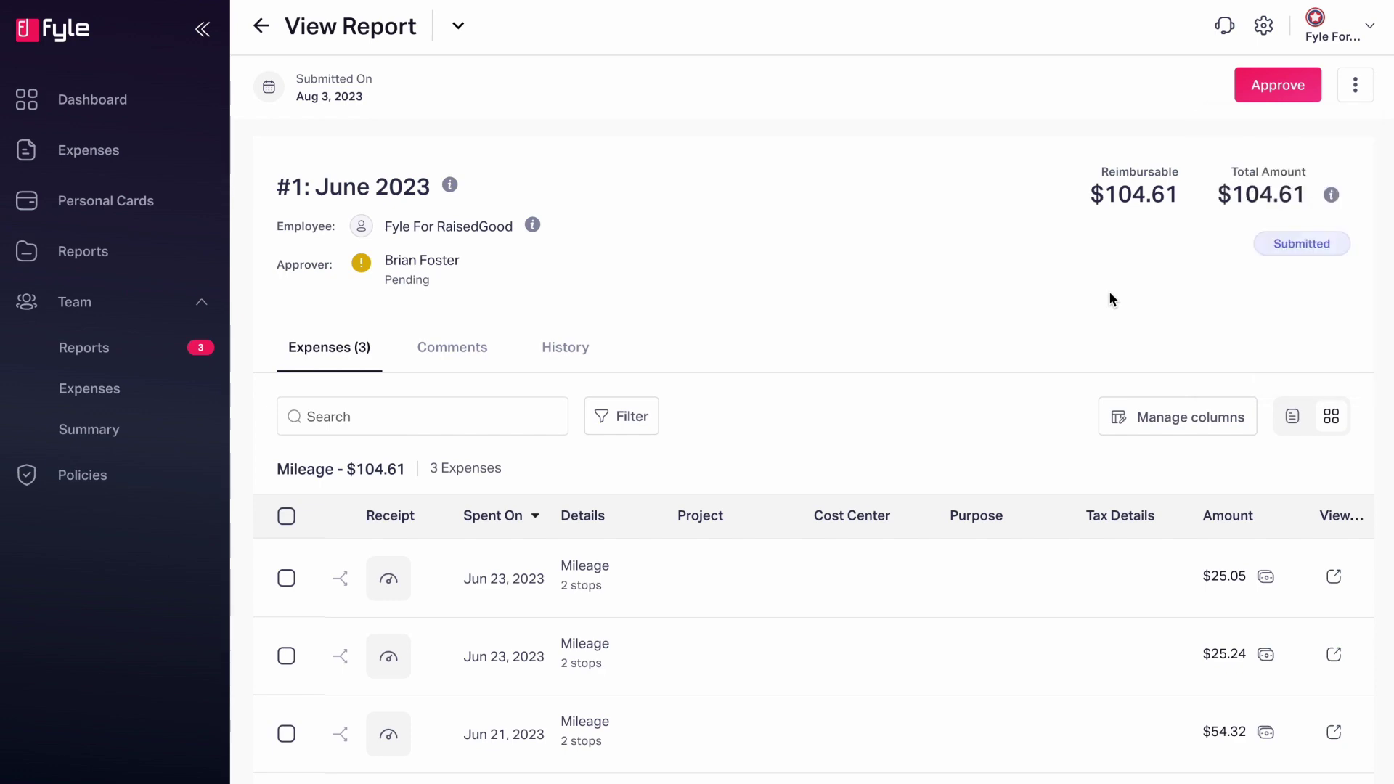